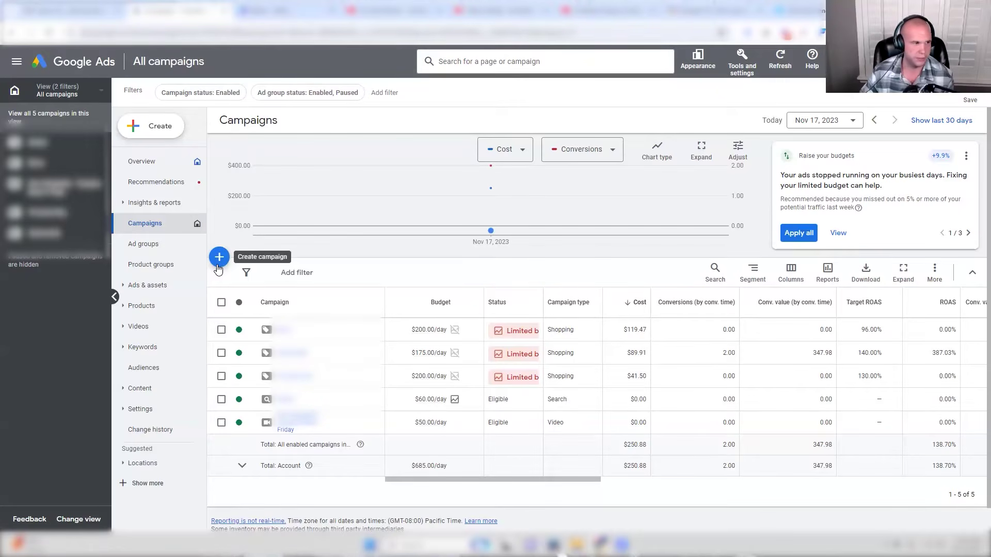
# - Create a new campaign with the Awareness and consideration objective and the Video campaign type
pyautogui.click(219, 268)
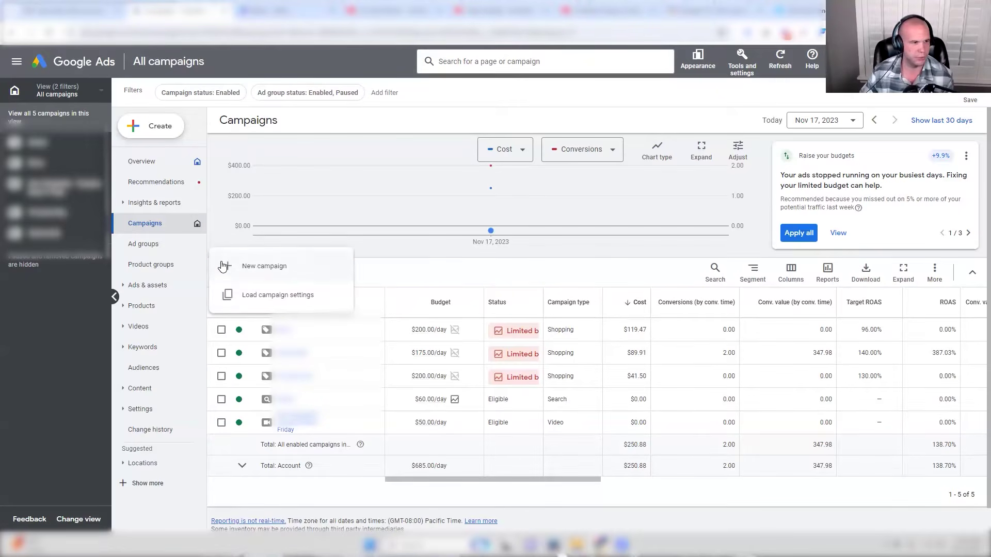
pyautogui.click(260, 269)
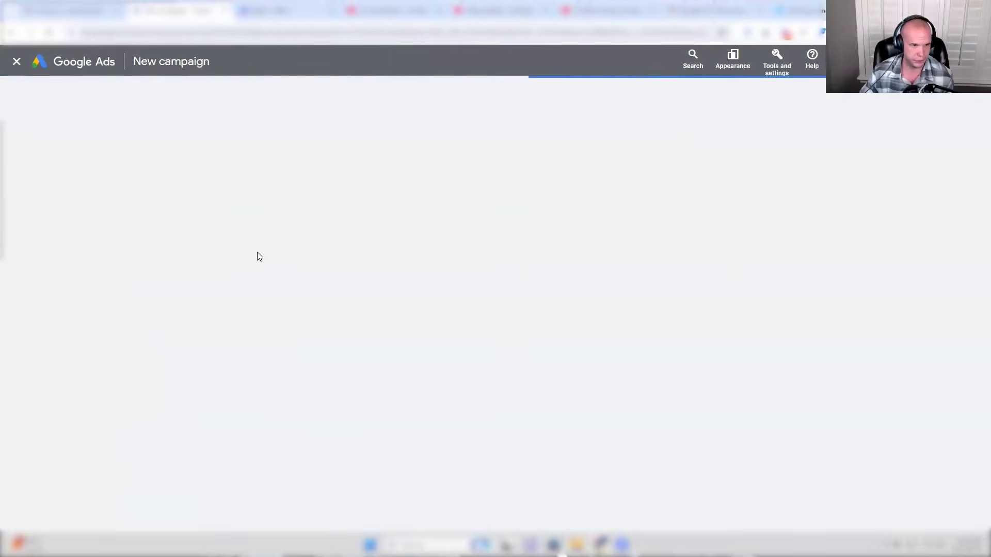
pyautogui.click(310, 336)
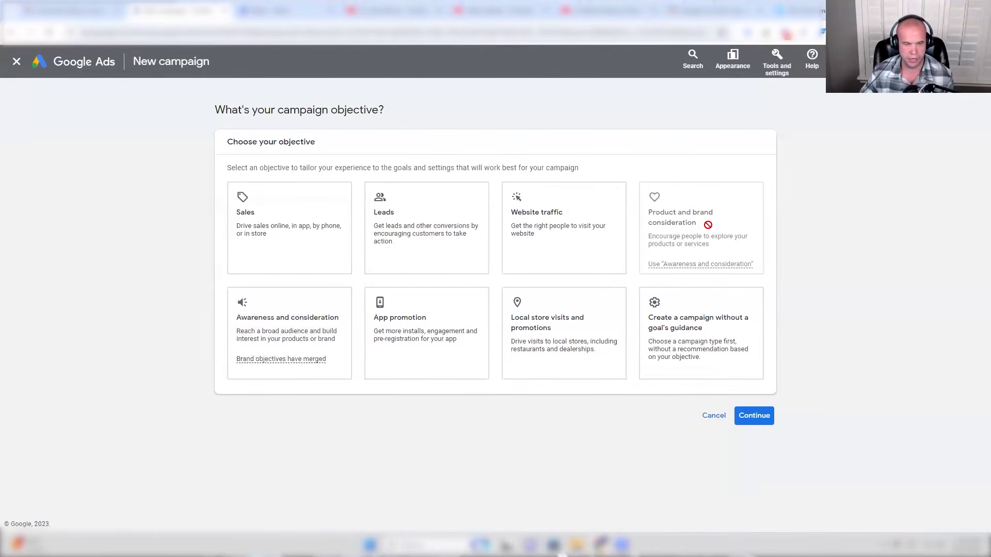
pyautogui.click(300, 339)
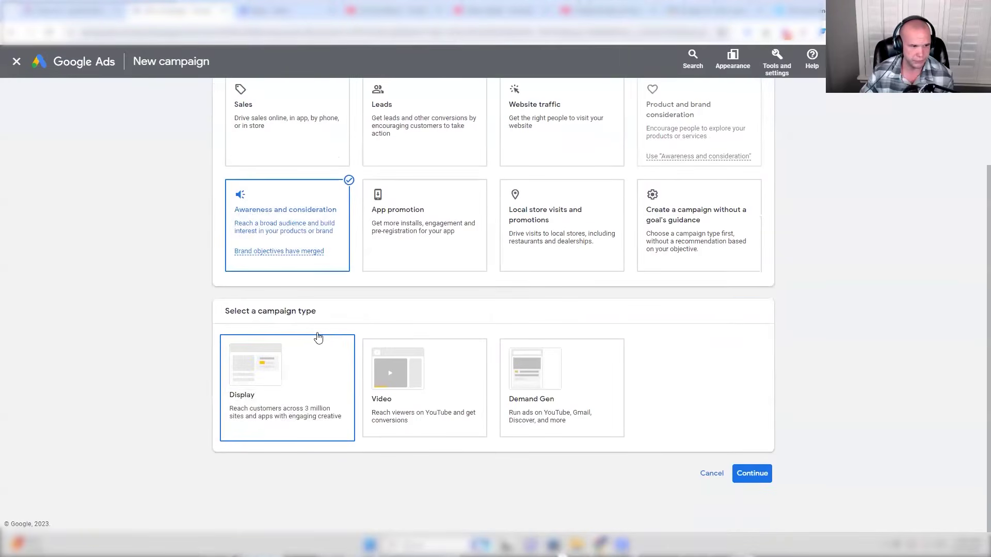
pyautogui.click(421, 382)
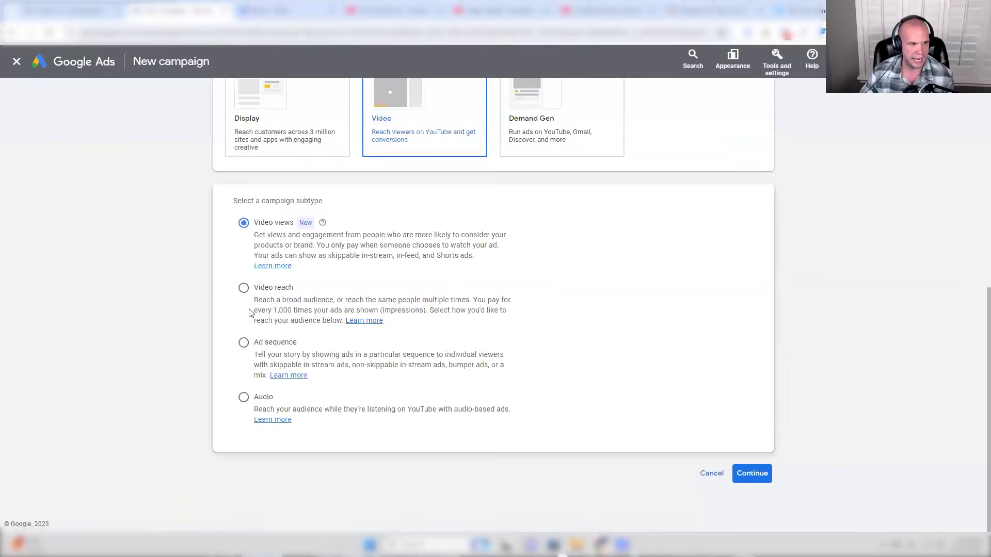
# - Choose the Video reach campaign subtype with Non-skippable reach as the way to reach the goal
pyautogui.click(243, 288)
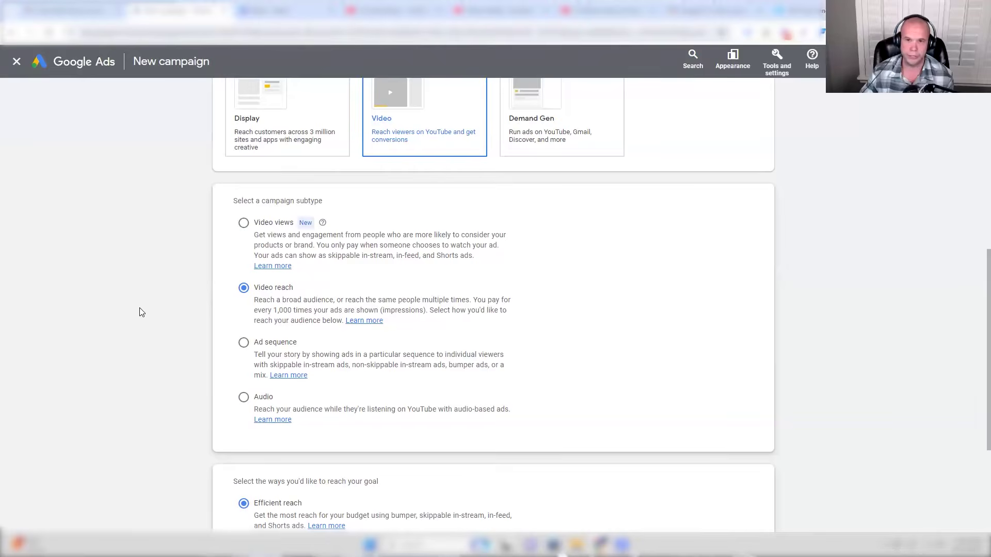
pyautogui.scroll(-2, 144, 313)
pyautogui.scroll(-2, 144, 313)
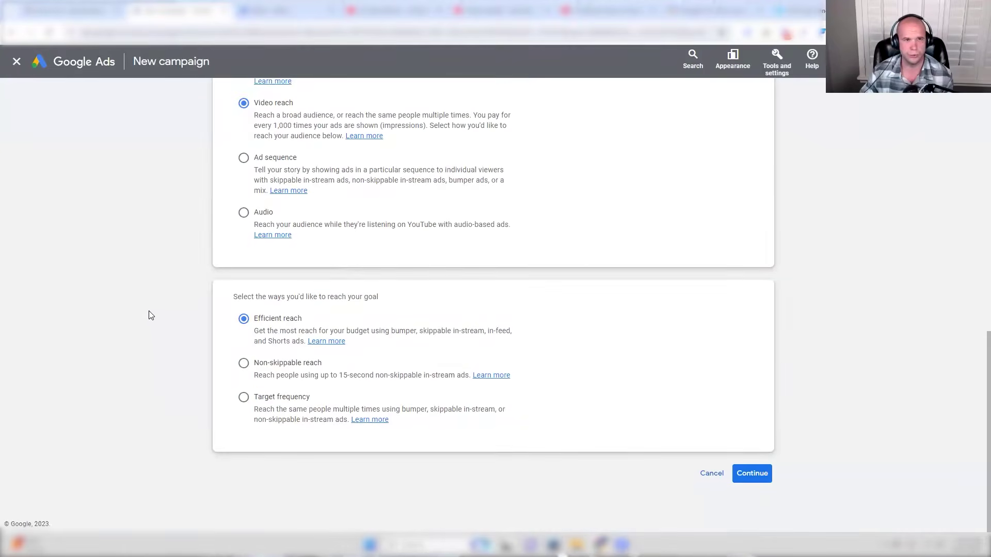
pyautogui.click(269, 367)
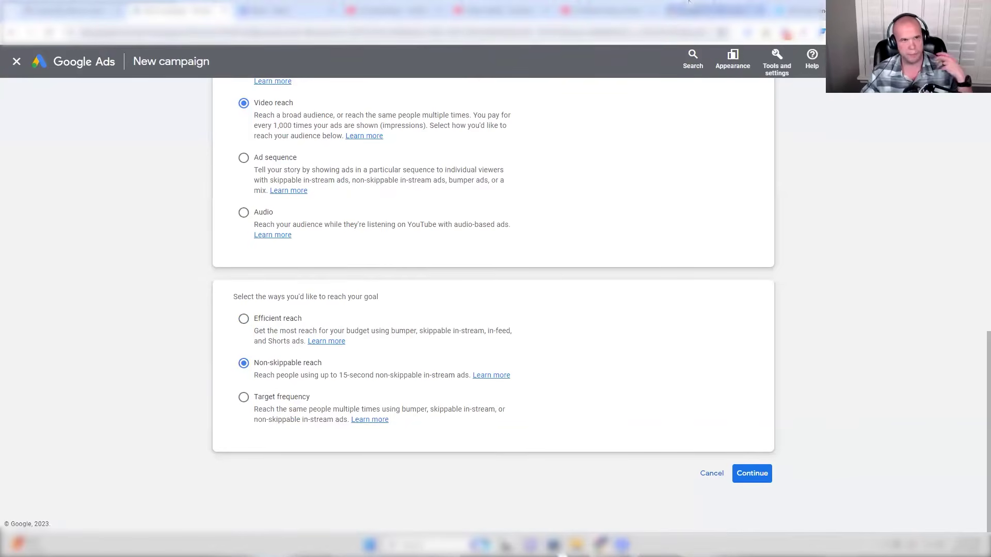
# - Examine the Google TV website's overview of streaming apps, then return to the new campaign setup
pyautogui.click(715, 11)
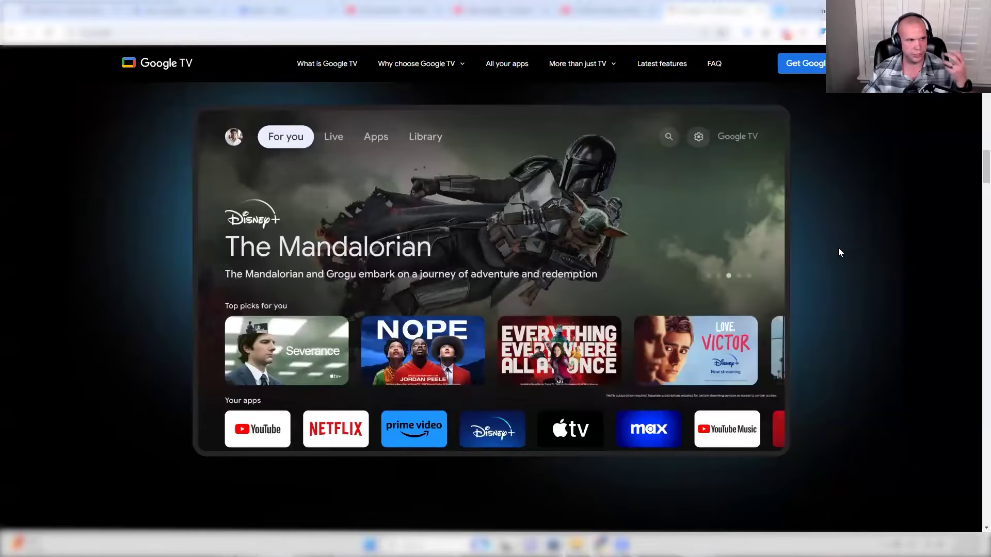
pyautogui.scroll(15, 812, 392)
pyautogui.scroll(5, 448, 182)
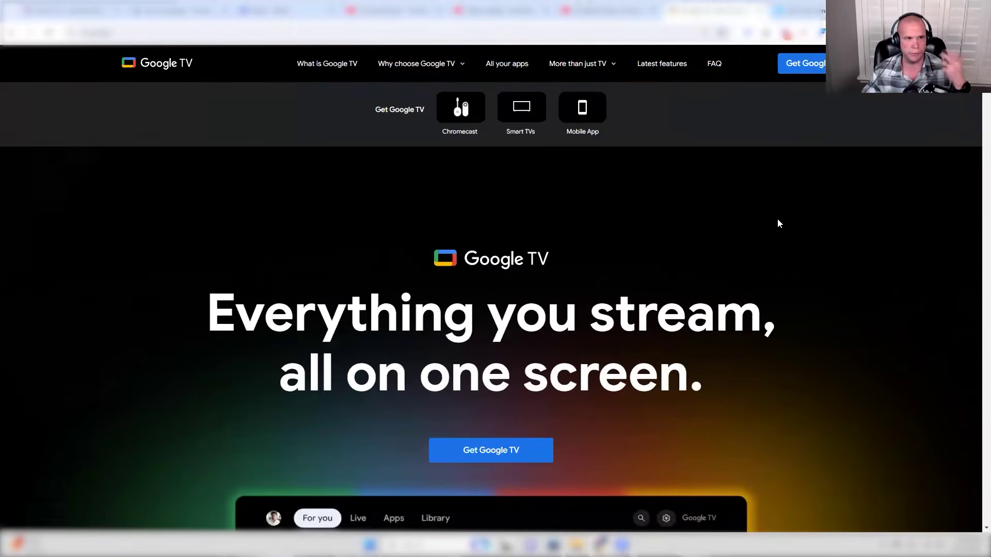
pyautogui.scroll(-5, 806, 223)
pyautogui.scroll(-10, 837, 227)
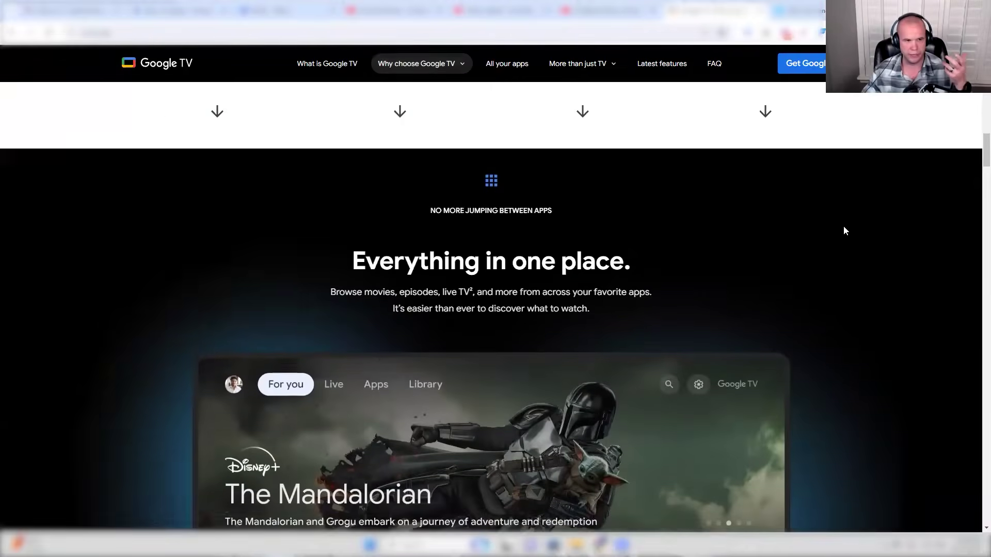
pyautogui.scroll(-2, 843, 226)
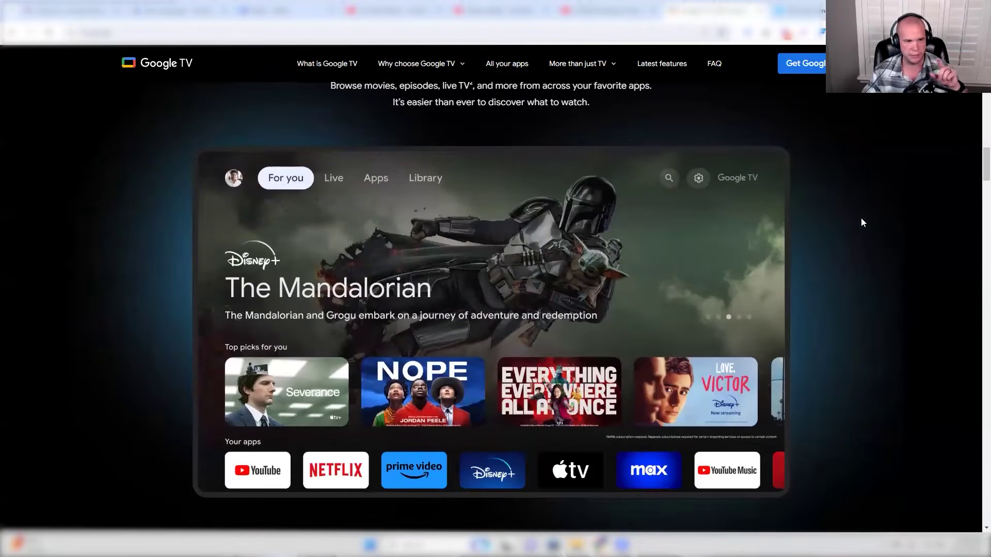
pyautogui.scroll(-1, 868, 229)
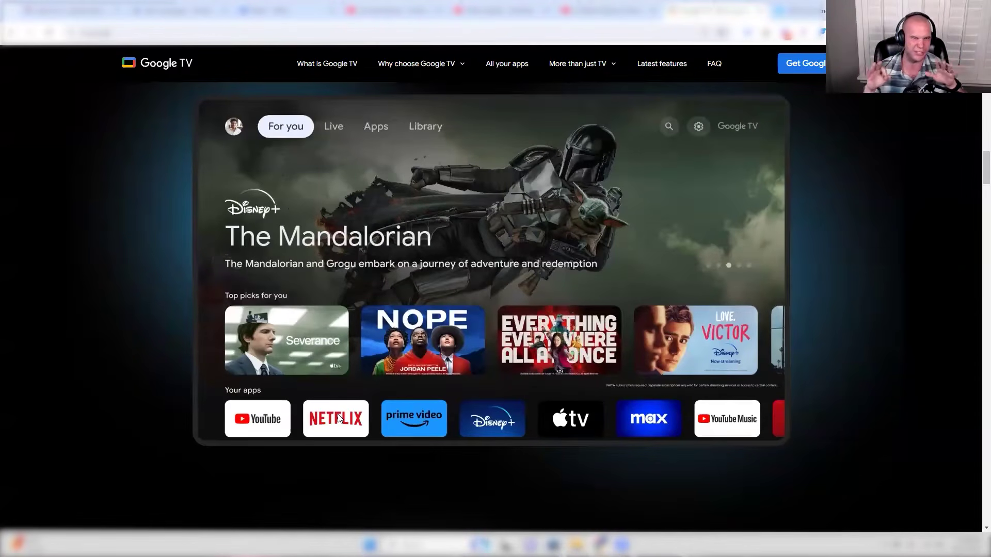
pyautogui.click(180, 10)
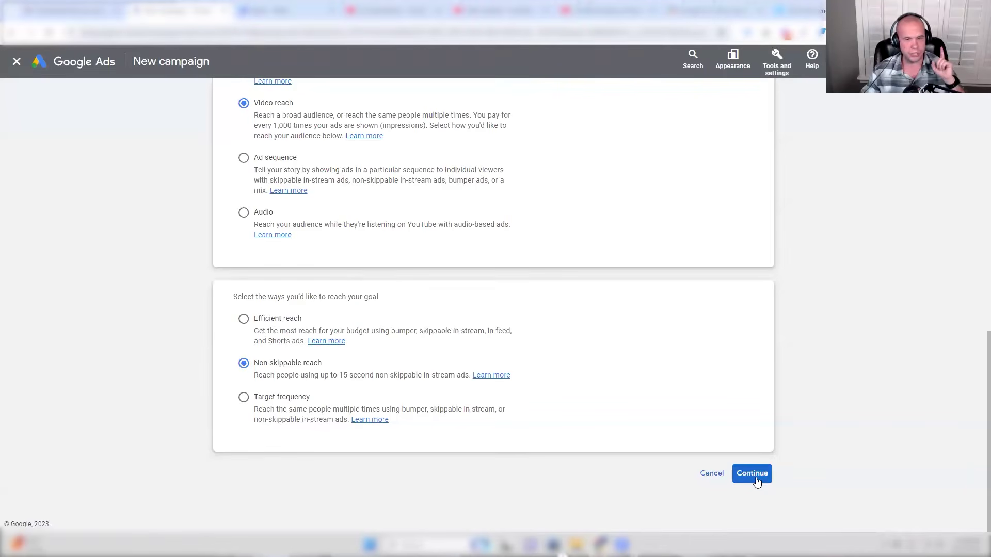
# - Continue to the campaign's general settings and expand the bid strategy section
pyautogui.click(753, 474)
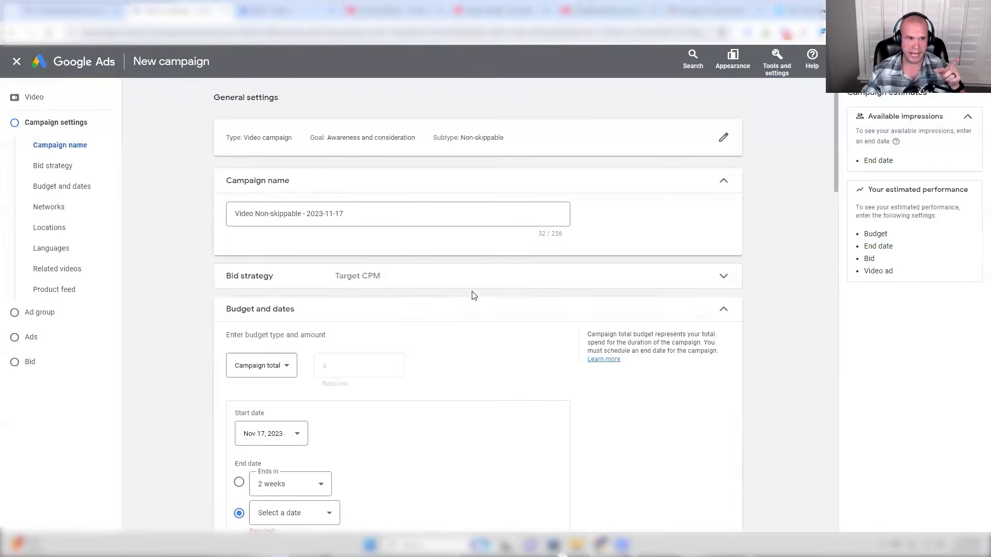
pyautogui.scroll(-1, 379, 242)
pyautogui.click(389, 225)
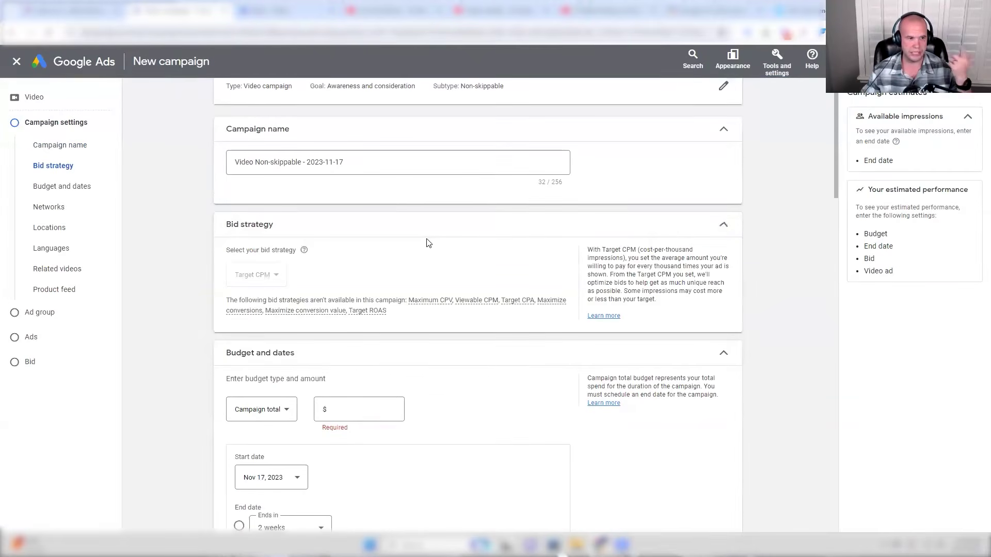
pyautogui.scroll(1, 427, 242)
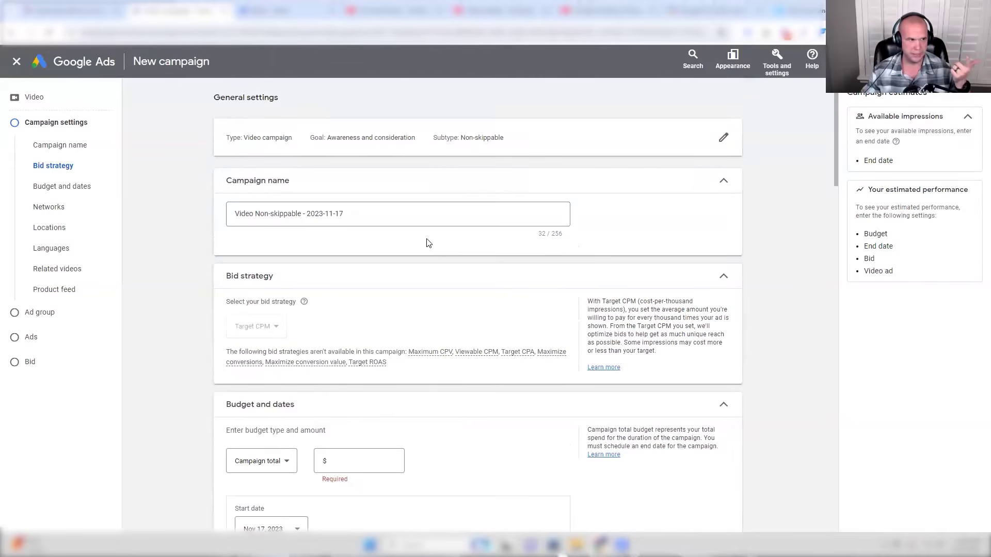
pyautogui.moveTo(361, 214); pyautogui.dragTo(186, 219)
# - Change the campaign's budget type to Daily and set the amount to $50
pyautogui.scroll(-5, 188, 221)
pyautogui.click(272, 211)
pyautogui.click(250, 213)
pyautogui.click(335, 203)
pyautogui.write('50')
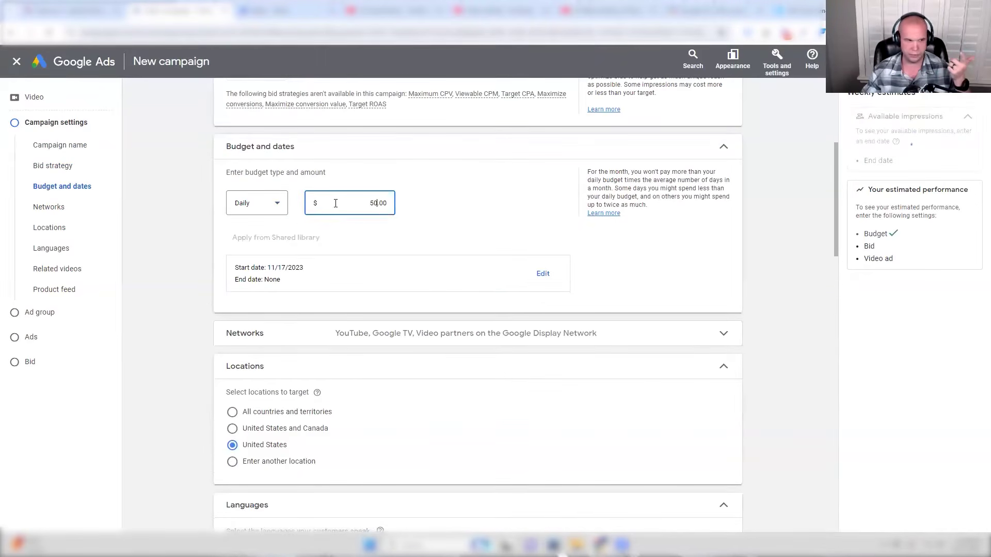
pyautogui.click(203, 261)
# - Exclude video partners on the Google Display Network from the campaign's networks
pyautogui.scroll(-2, 199, 241)
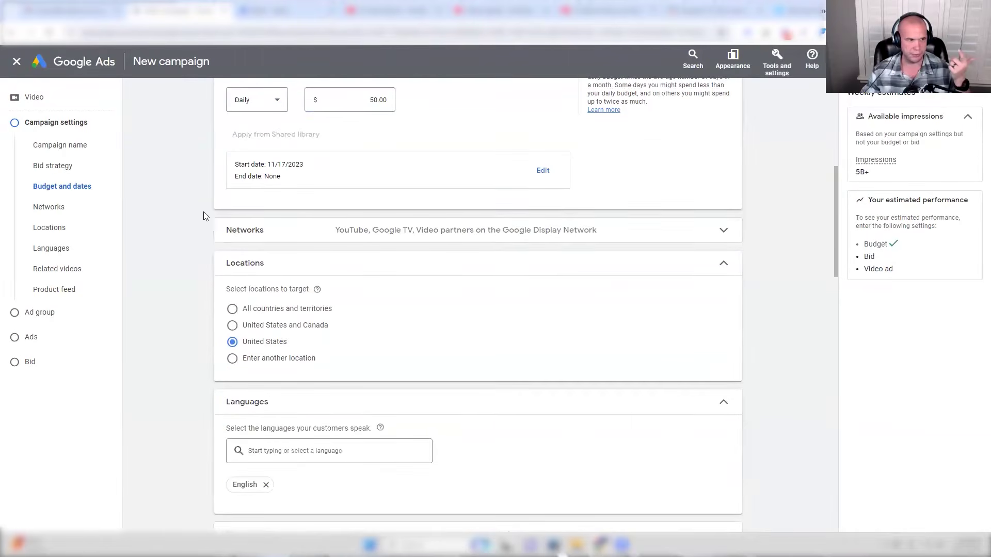
pyautogui.click(361, 231)
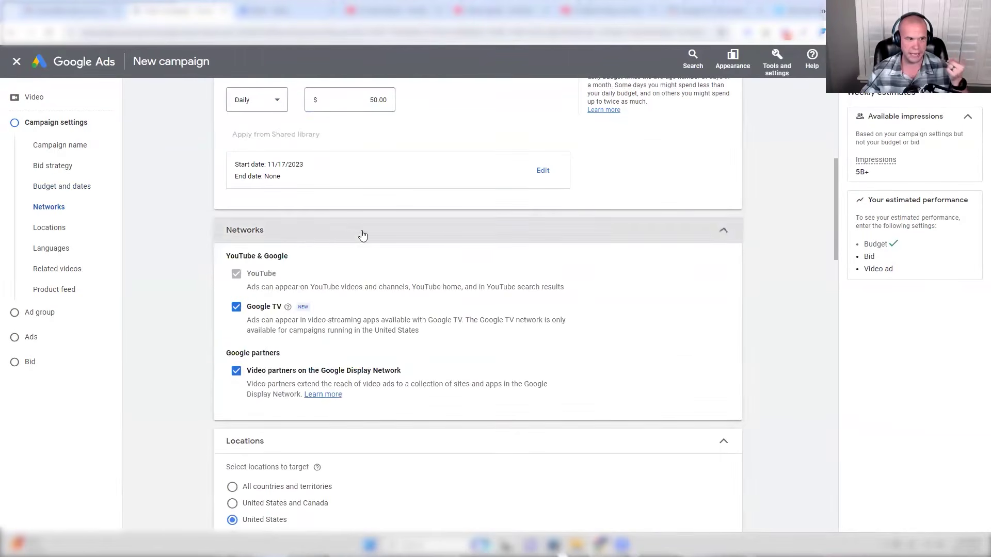
pyautogui.click(262, 376)
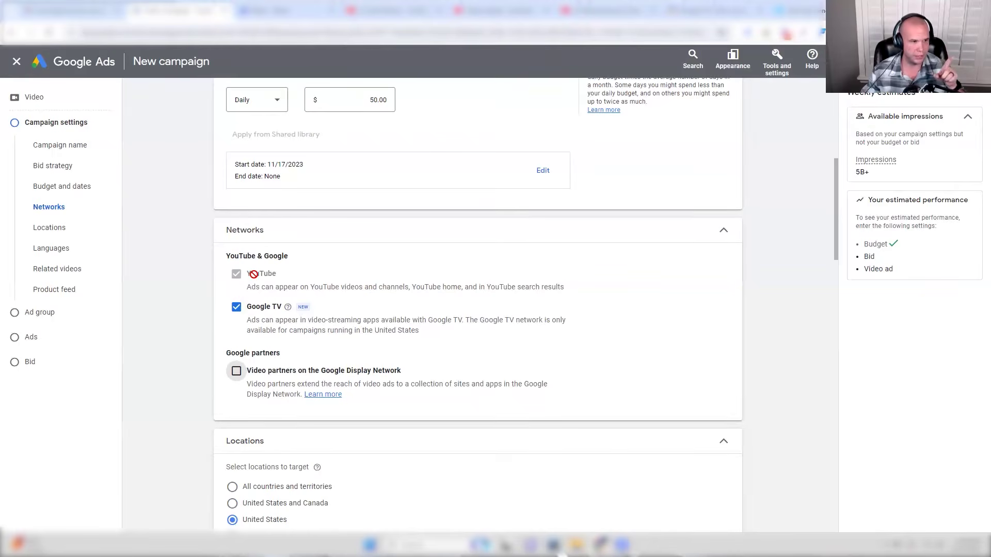
# - Set specific device targeting in the additional settings, excluding computers, mobile phones and tablets so only TV screens are targeted
pyautogui.scroll(-8, 253, 274)
pyautogui.click(245, 357)
pyautogui.scroll(-2, 238, 309)
pyautogui.click(289, 285)
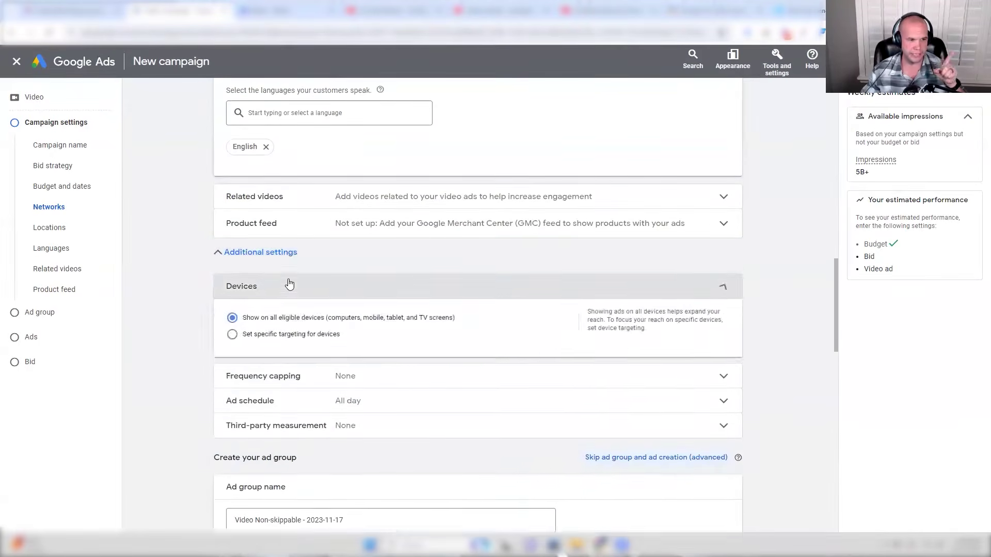
pyautogui.click(289, 283)
pyautogui.click(275, 247)
pyautogui.click(275, 267)
pyautogui.click(275, 287)
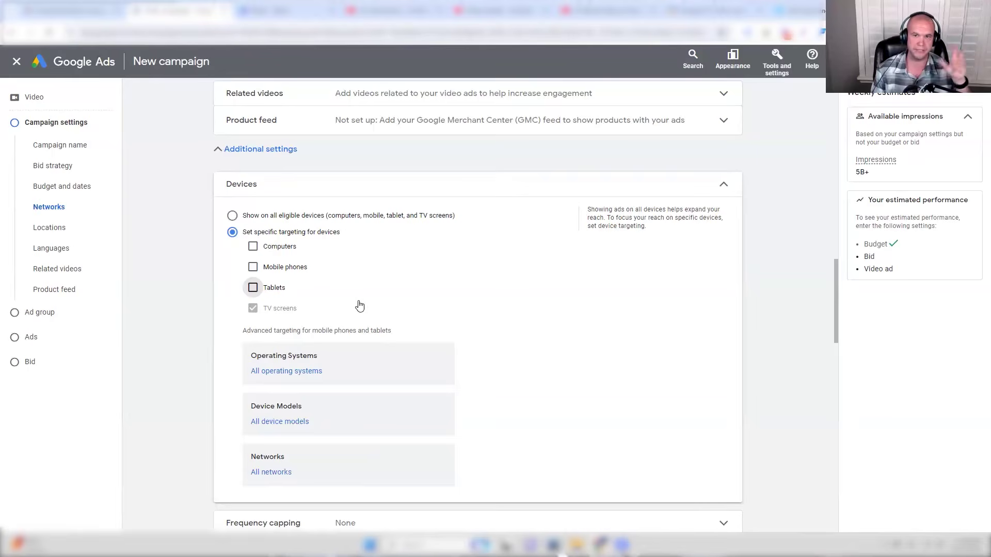
# - Enable the Google Merchant Center product feed to show products with the campaign's ads
pyautogui.scroll(10, 360, 306)
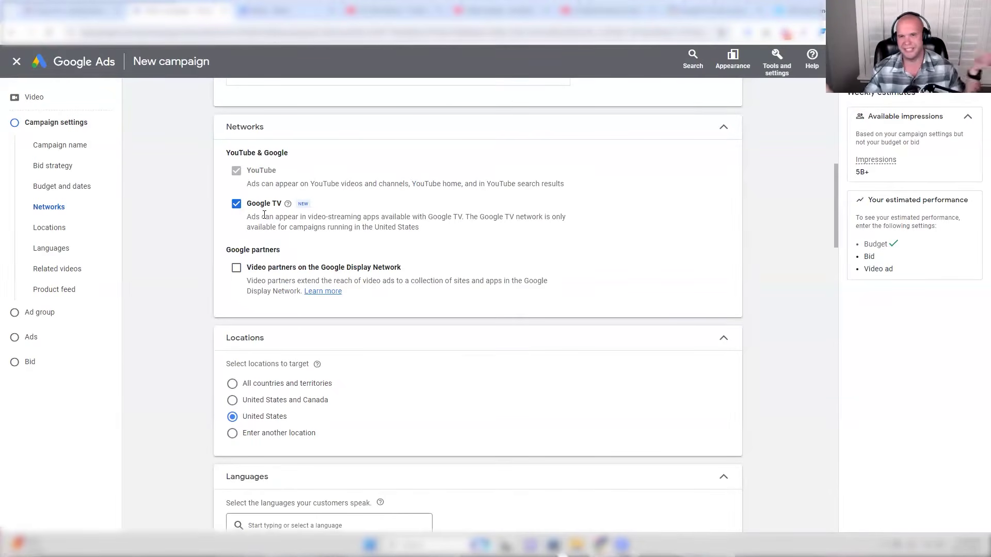
pyautogui.scroll(-3, 324, 213)
pyautogui.scroll(-6, 325, 213)
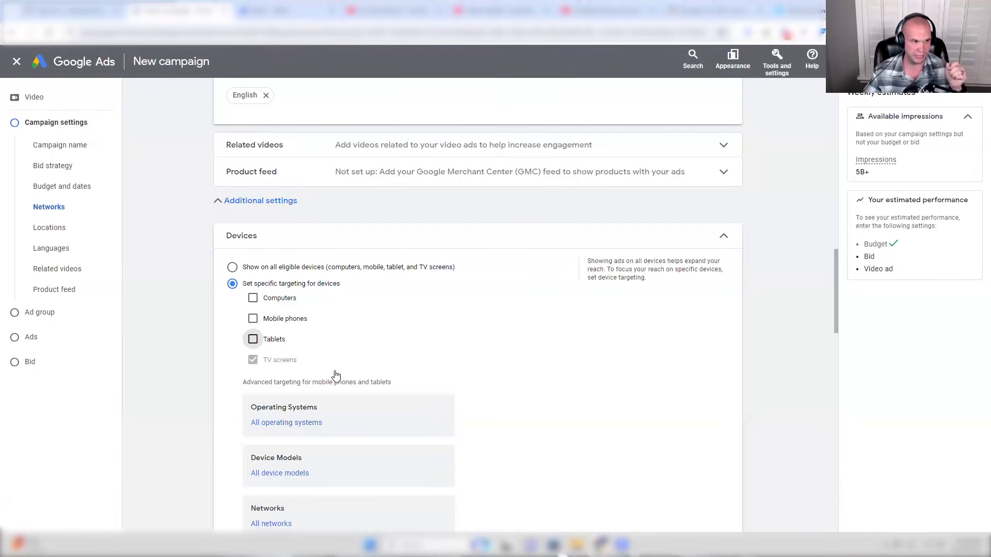
pyautogui.scroll(3, 338, 375)
pyautogui.click(396, 336)
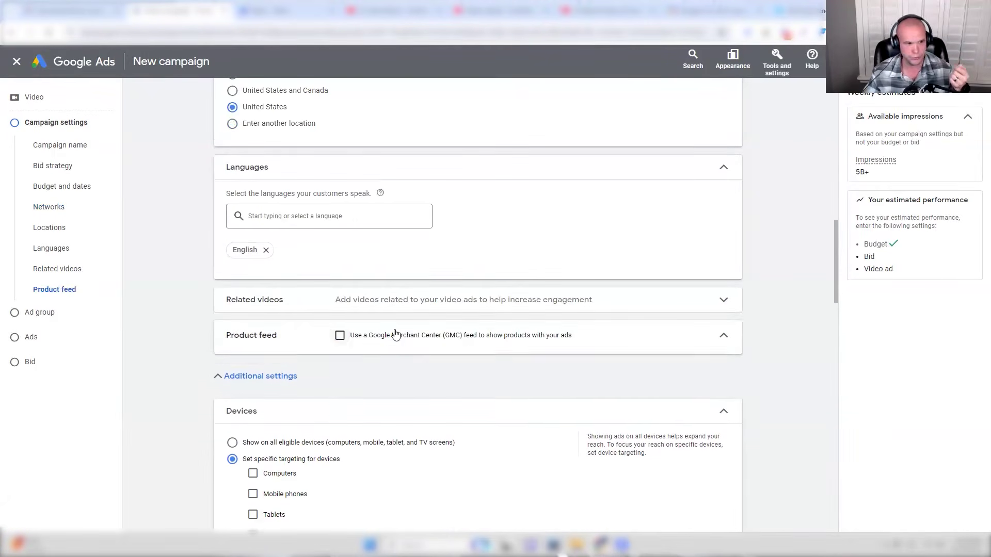
pyautogui.click(401, 340)
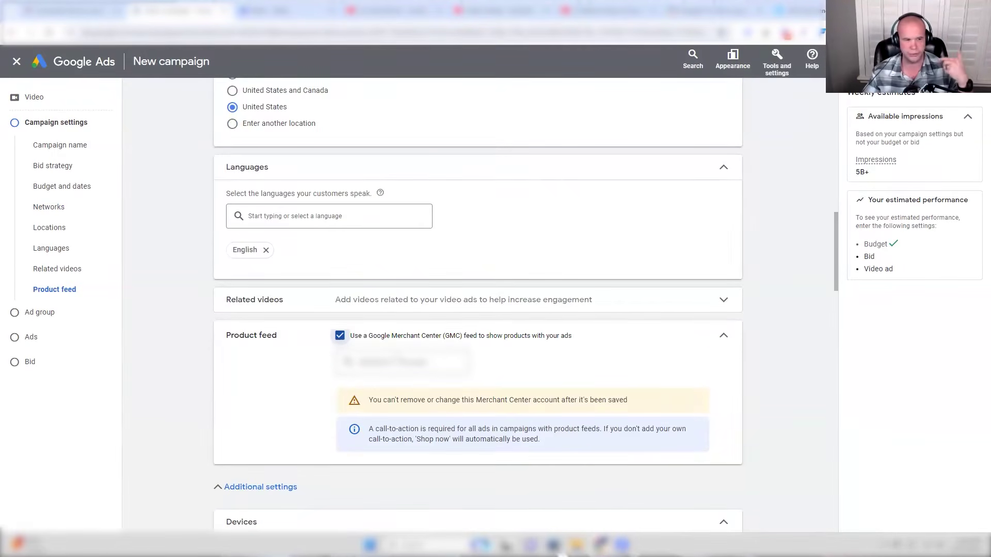
# - Target the custom audience segment "Samsonite Luggage - Purchase Intention" in the ad group
pyautogui.scroll(-2, 525, 308)
pyautogui.scroll(-10, 332, 261)
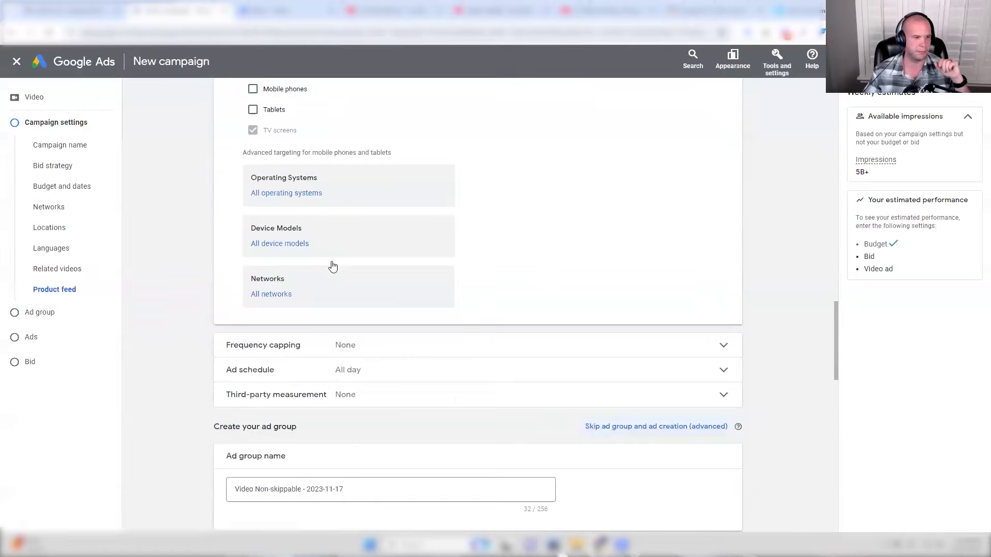
pyautogui.scroll(-6, 354, 265)
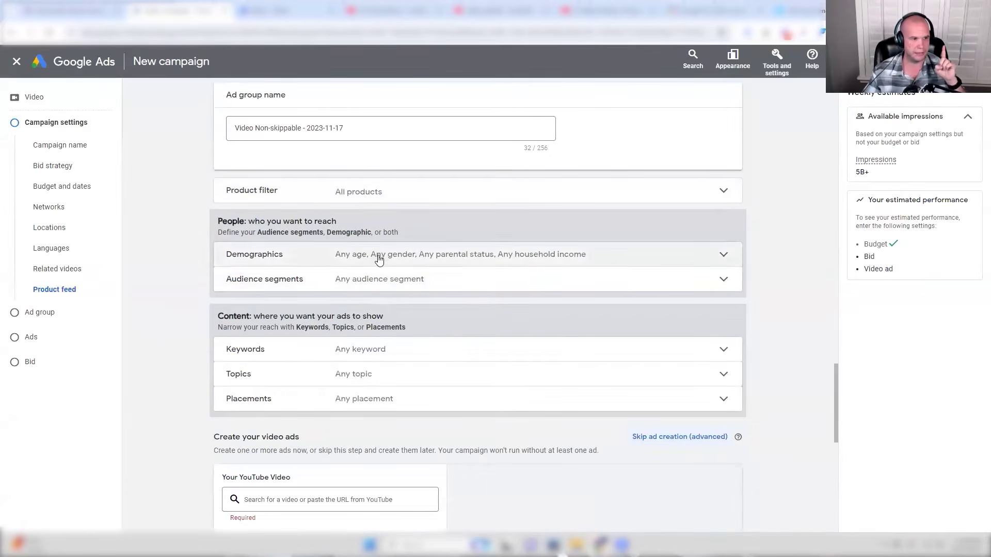
pyautogui.click(398, 289)
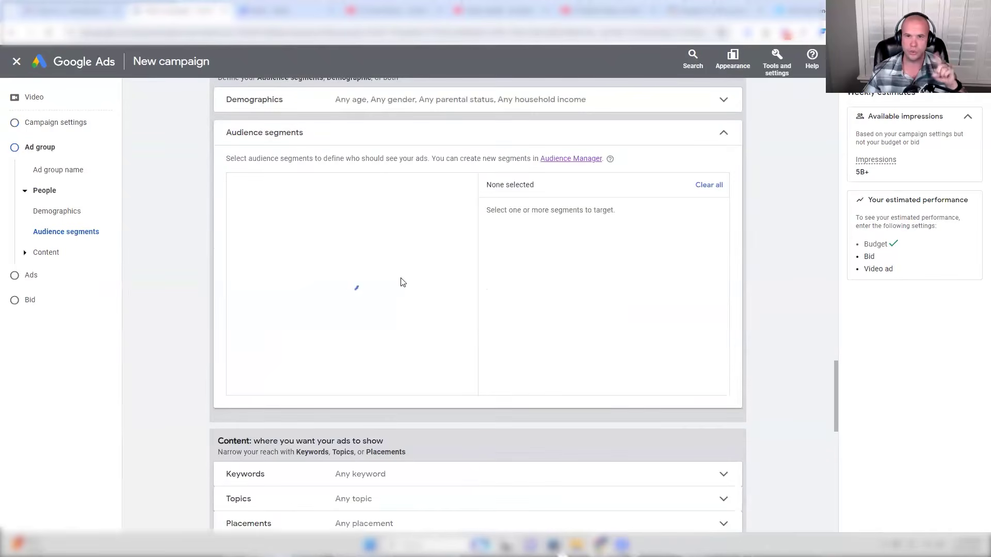
pyautogui.click(302, 191)
pyautogui.scroll(-1, 327, 362)
pyautogui.click(330, 379)
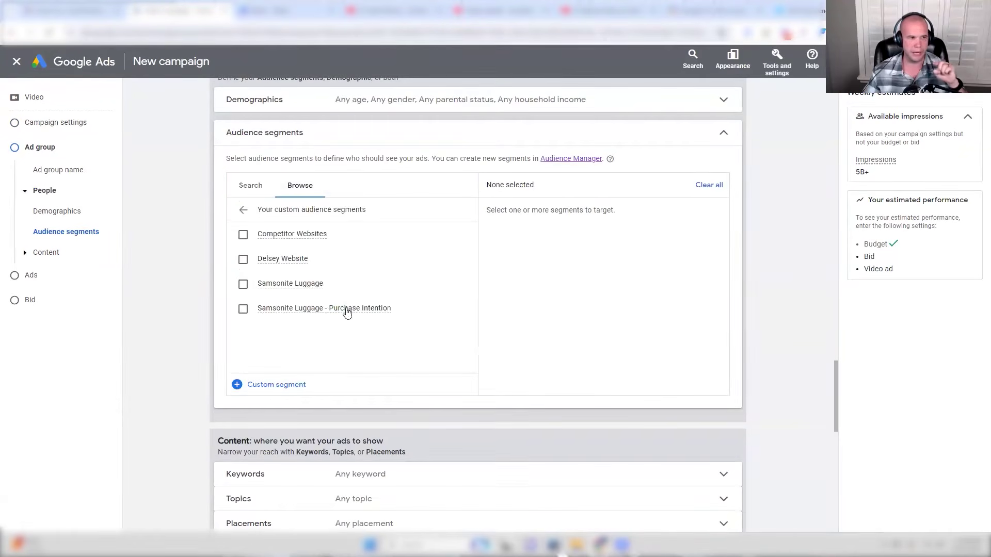
pyautogui.click(329, 310)
# - Examine the "Samsonite Luggage - Purchase Intention" segment's keywords and its gender and age insights, leaving the segment unchanged
pyautogui.moveTo(329, 313)
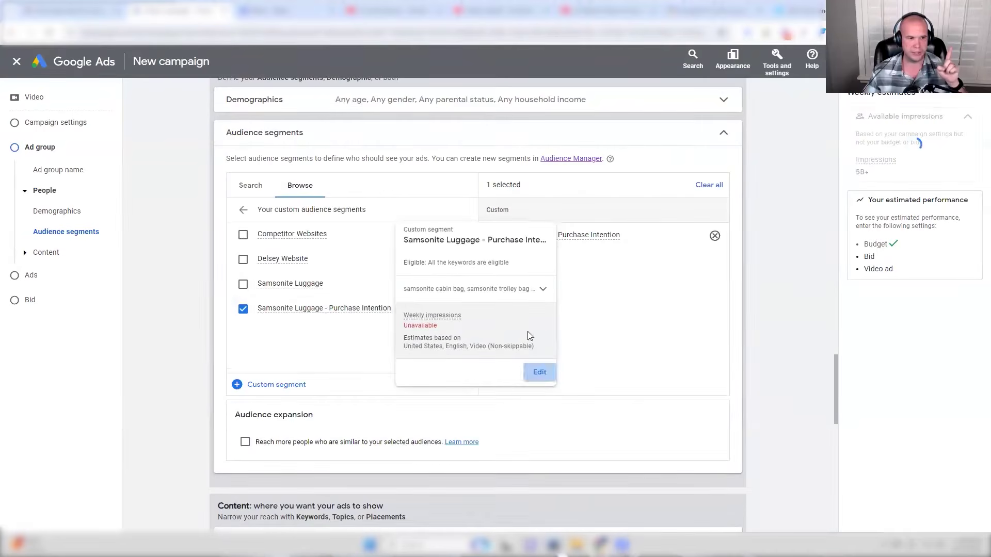
pyautogui.click(538, 371)
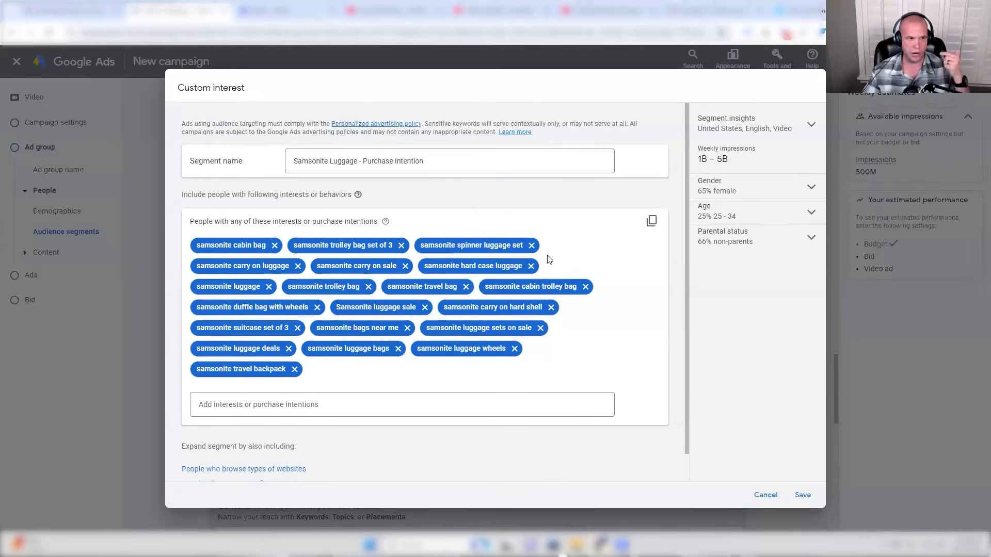
pyautogui.moveTo(267, 221); pyautogui.dragTo(363, 222)
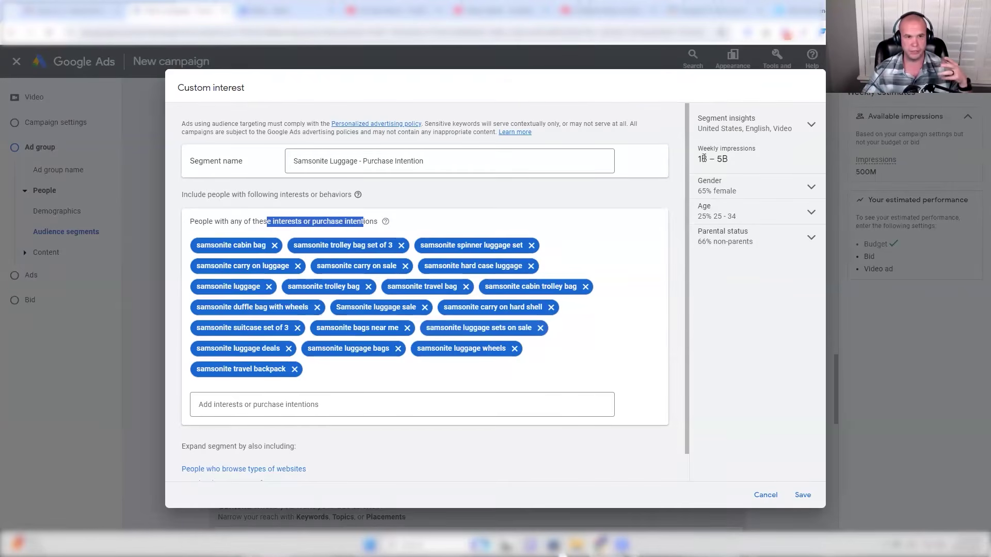
pyautogui.click(733, 212)
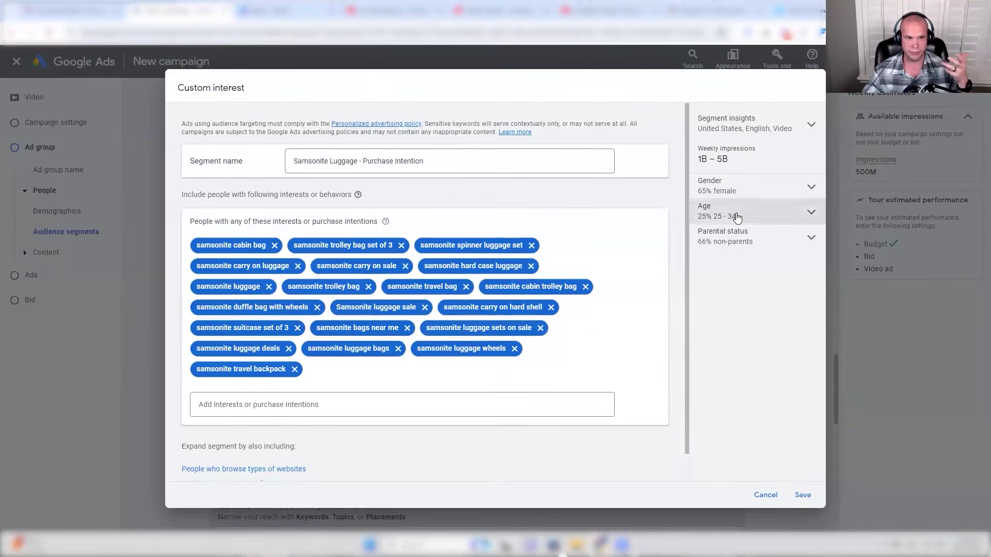
pyautogui.click(738, 189)
pyautogui.moveTo(751, 272)
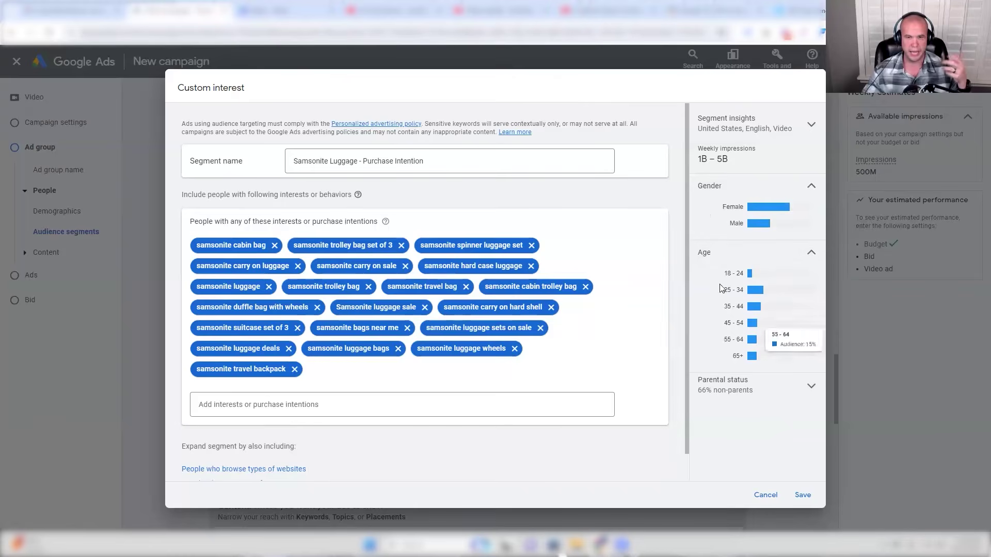
pyautogui.click(764, 495)
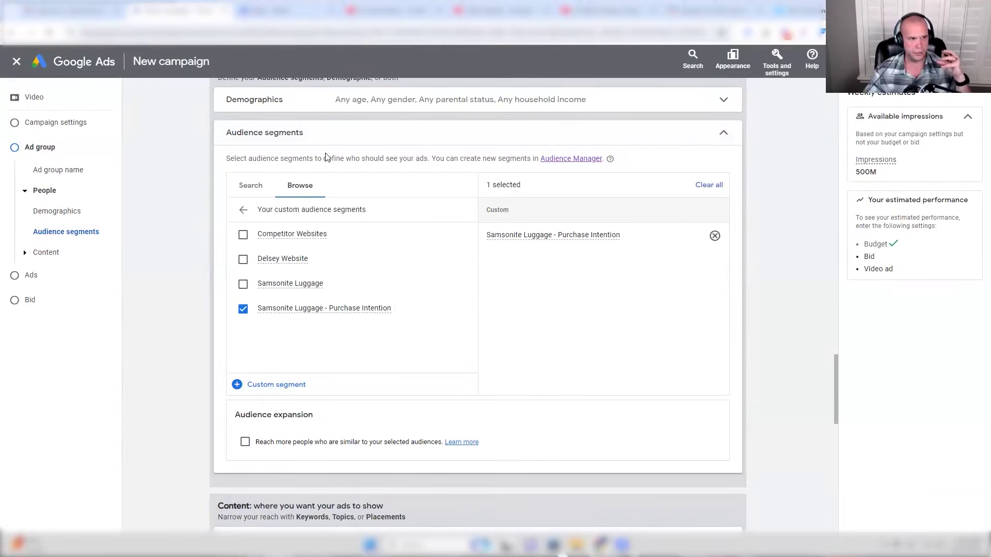
# - Exclude the 41 - 50% and Lower 50% household incomes and the 18 - 24 age group from the ad group's demographics
pyautogui.scroll(-6, 773, 294)
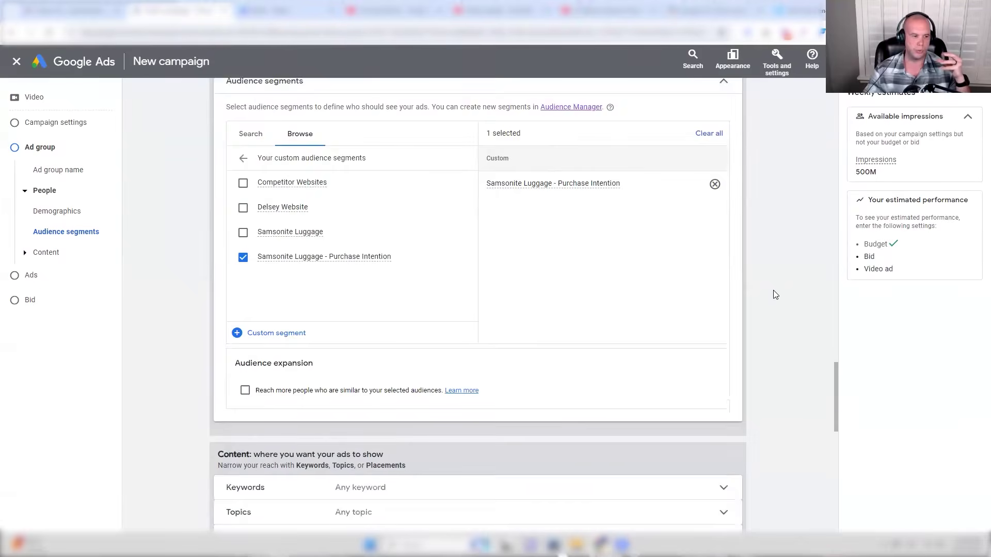
pyautogui.scroll(3, 774, 294)
pyautogui.scroll(6, 773, 291)
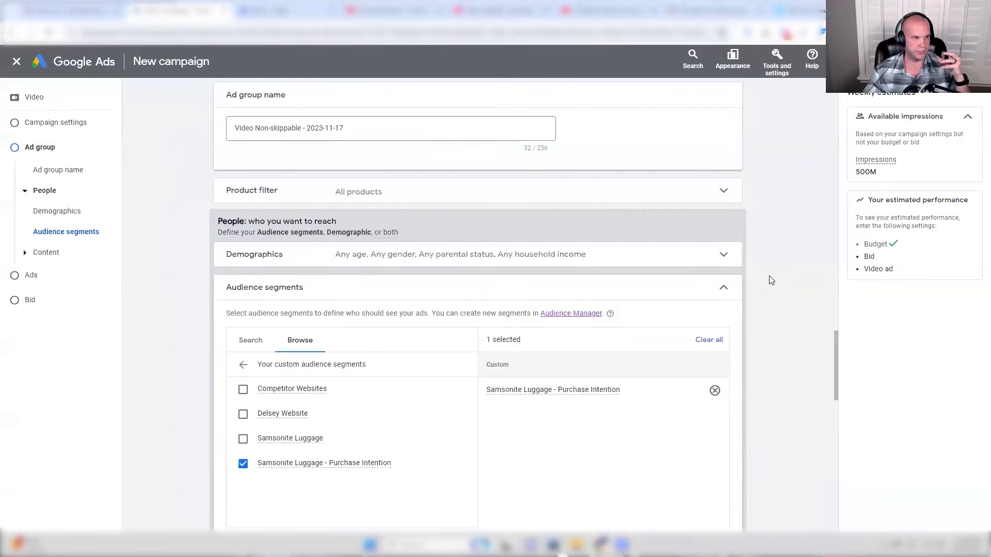
pyautogui.click(482, 253)
pyautogui.scroll(-1, 464, 201)
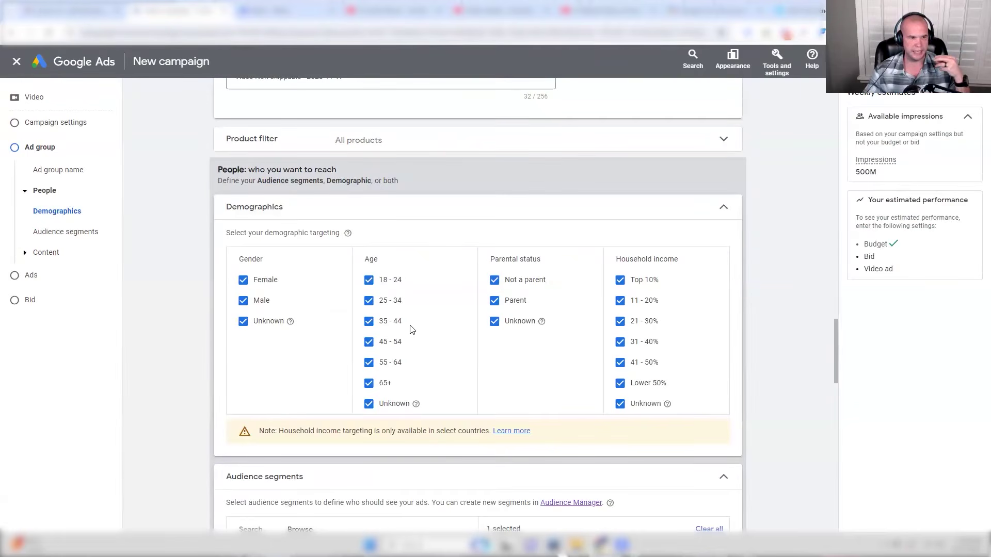
pyautogui.click(620, 362)
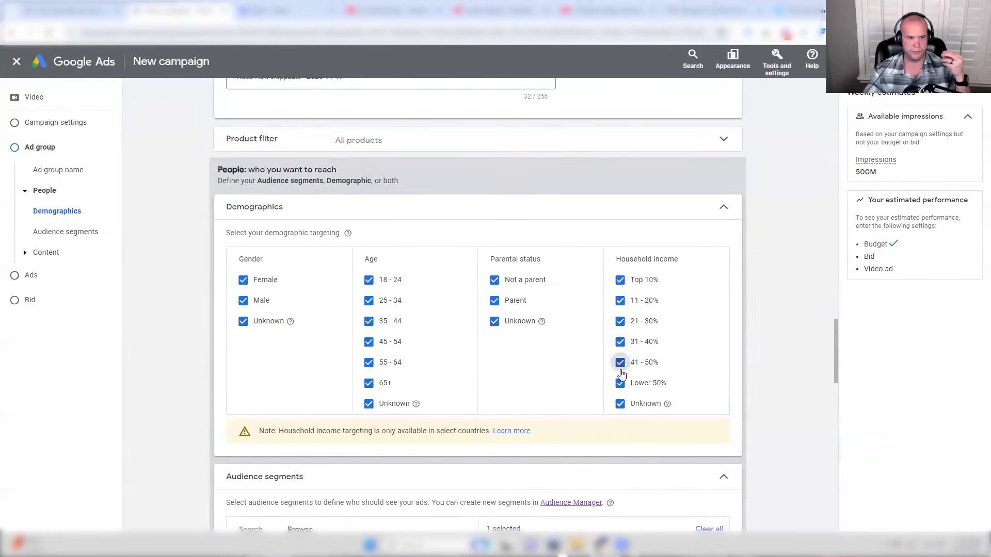
pyautogui.click(620, 383)
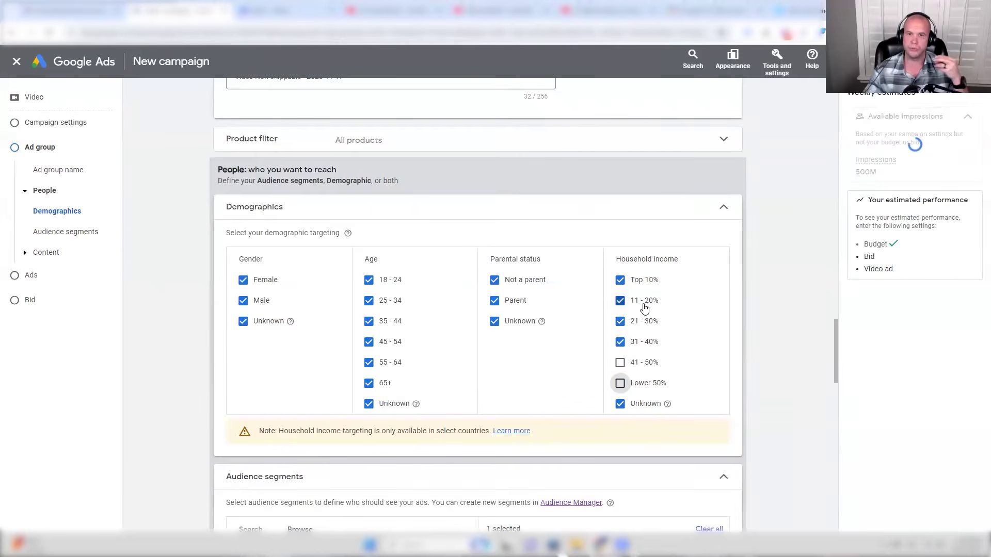
pyautogui.click(369, 280)
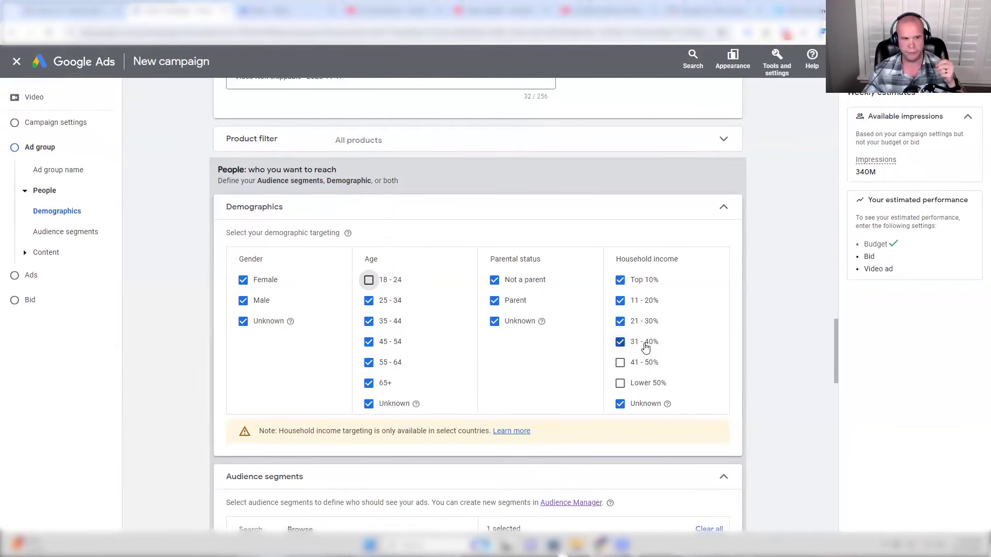
# - Review the remaining ad group settings, from the audience segments through content targeting and video ads to the Target CPM bid
pyautogui.scroll(-6, 645, 348)
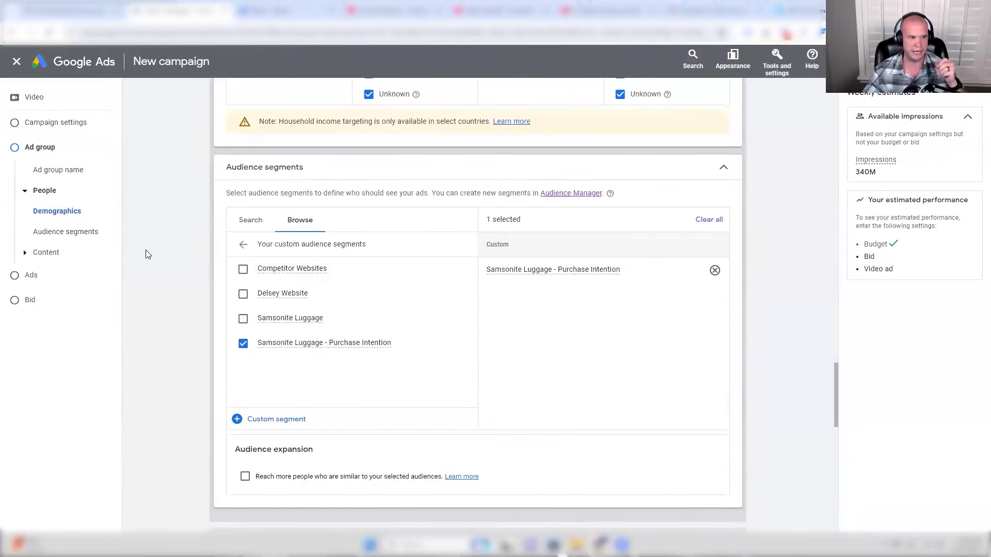
pyautogui.moveTo(296, 346)
pyautogui.scroll(-2, 216, 343)
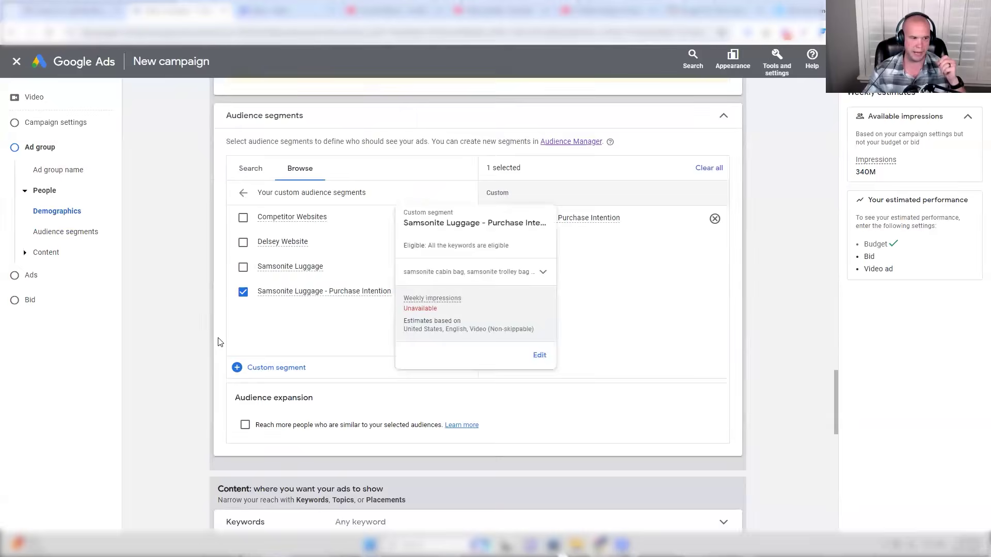
pyautogui.scroll(-5, 196, 323)
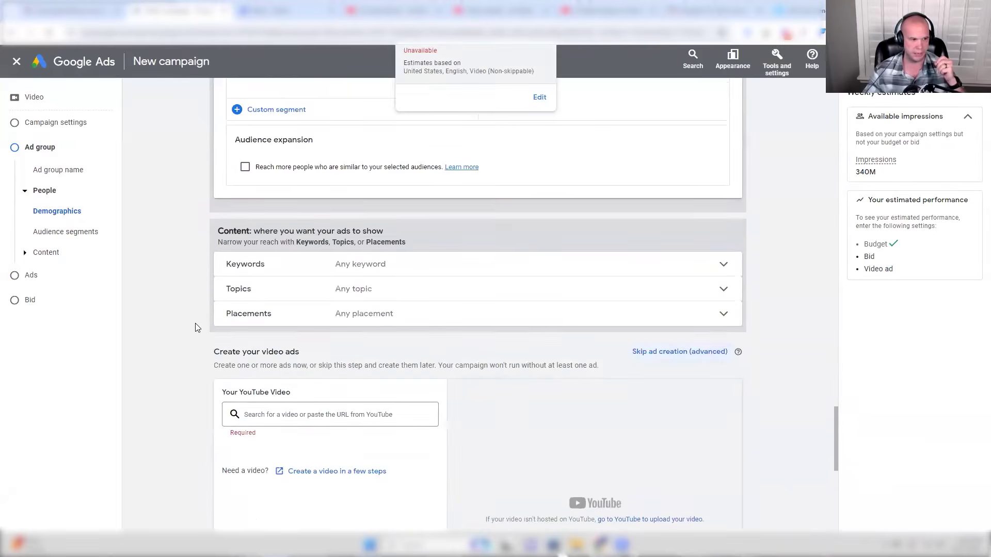
pyautogui.scroll(9, 206, 260)
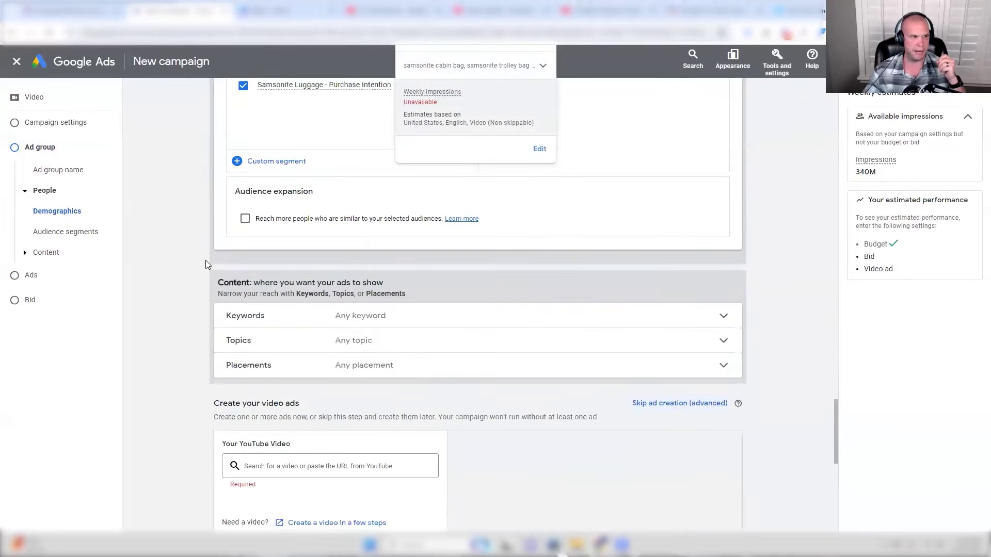
pyautogui.click(723, 274)
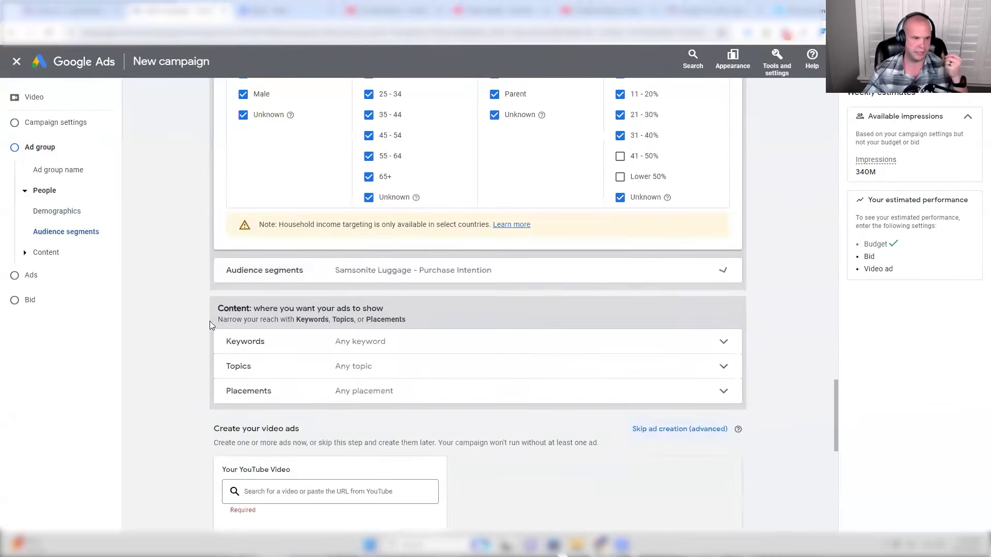
pyautogui.scroll(-6, 233, 338)
pyautogui.scroll(-3, 217, 331)
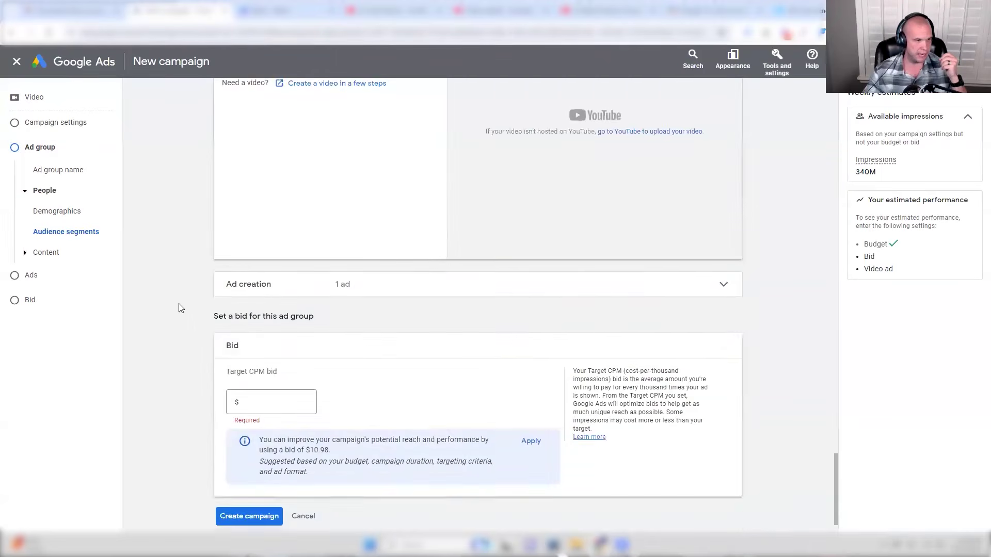
# - Cap the campaign's impression frequency at 14 impressions per week for the same user
pyautogui.scroll(14, 208, 312)
pyautogui.scroll(6, 237, 346)
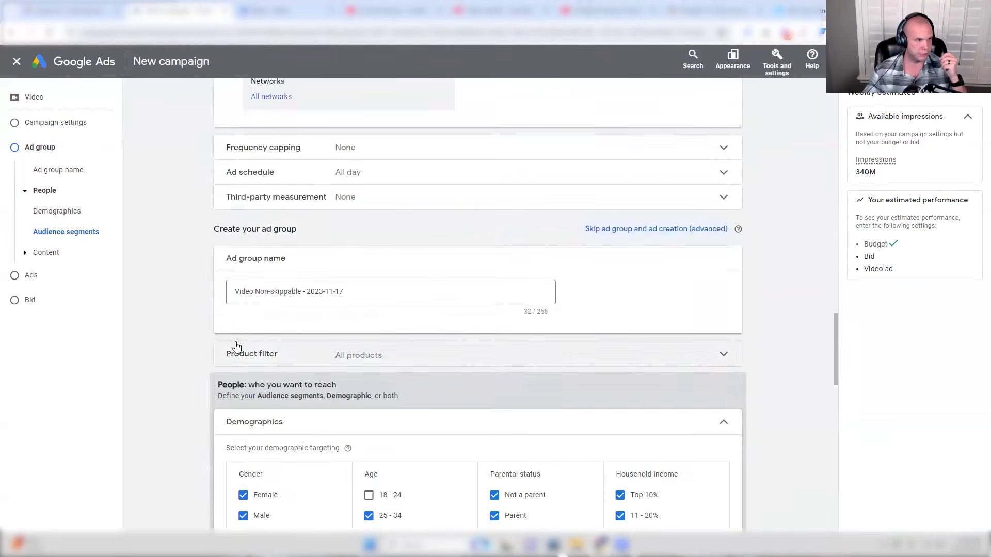
pyautogui.click(353, 253)
pyautogui.click(232, 298)
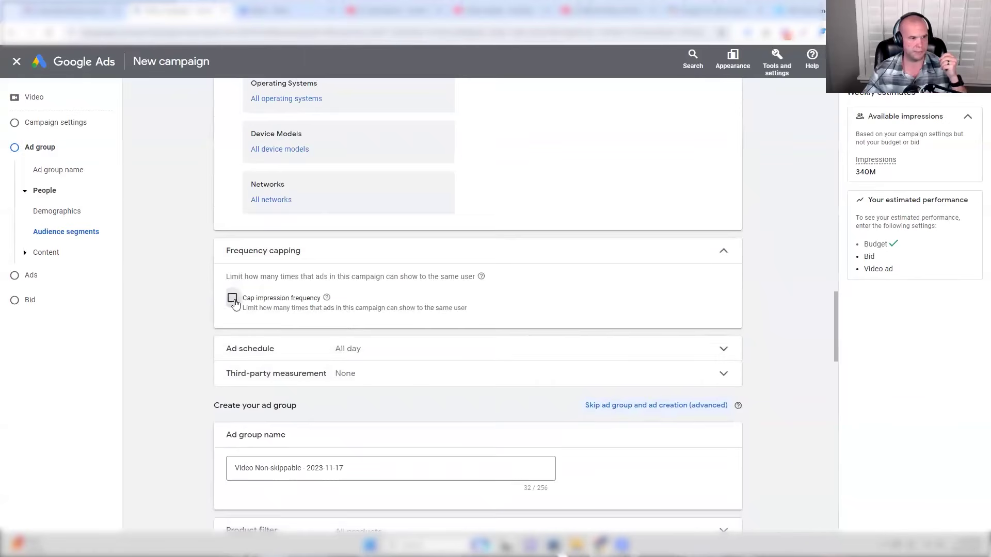
pyautogui.scroll(-1, 289, 346)
pyautogui.click(292, 291)
pyautogui.write('14')
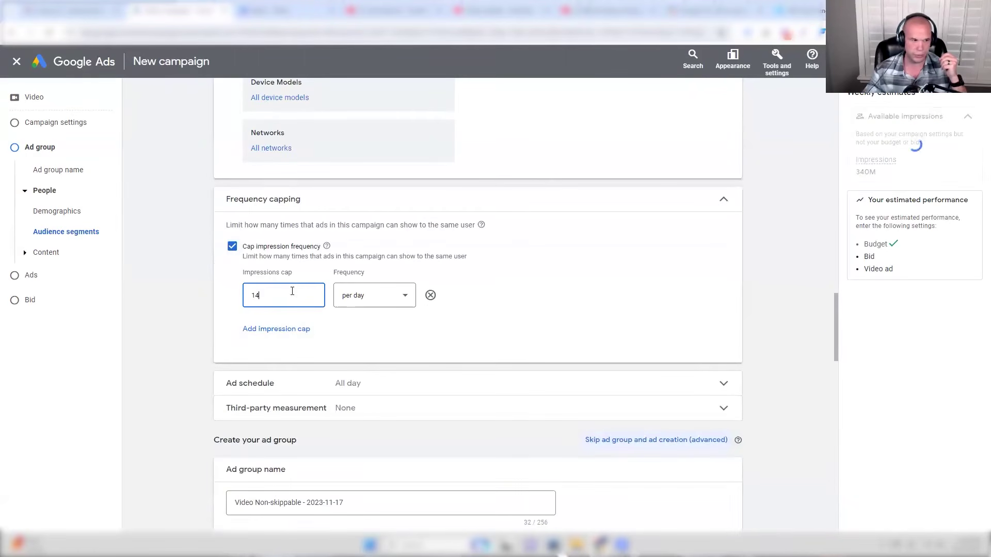
pyautogui.click(350, 295)
pyautogui.click(361, 328)
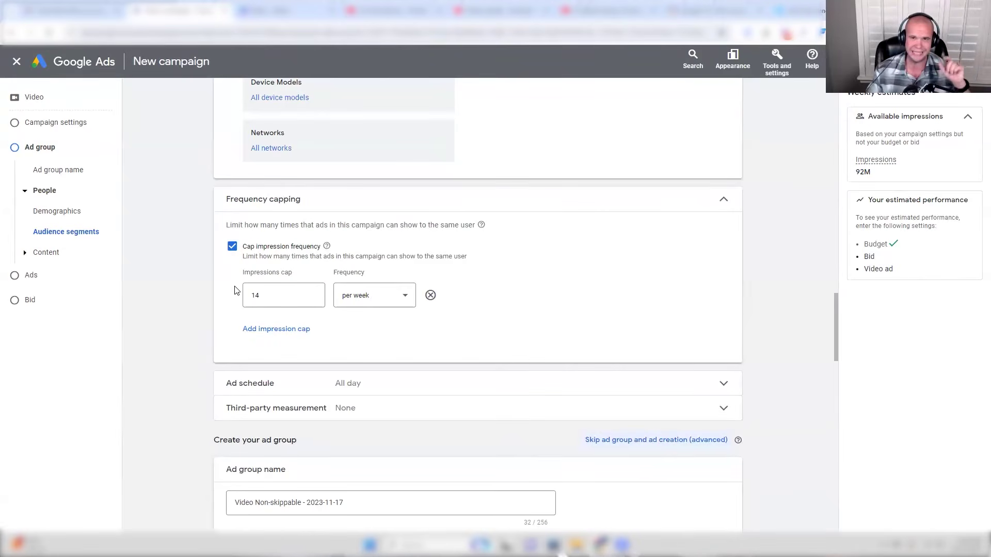
# - Leave the new campaign without saving it and switch to the Google TV website
pyautogui.click(39, 68)
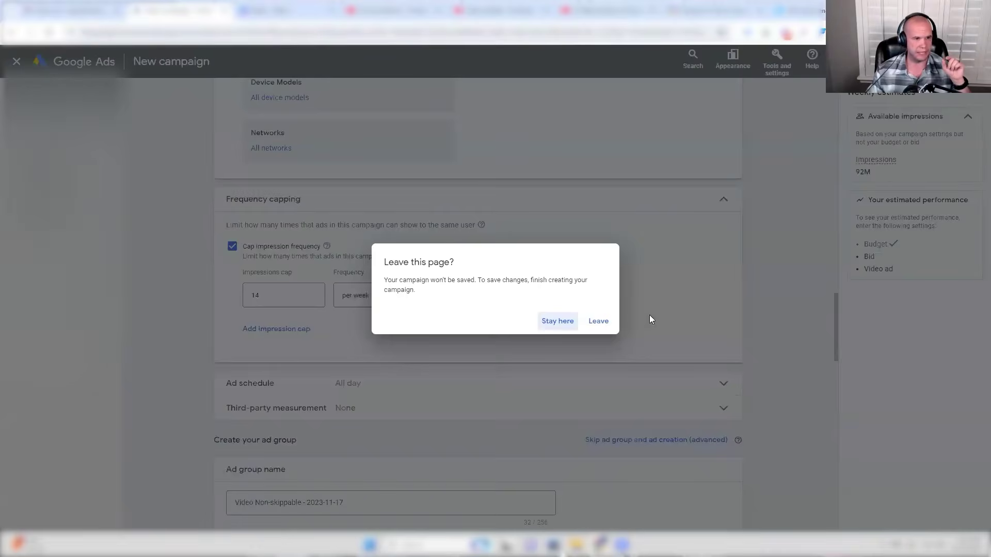
pyautogui.click(598, 321)
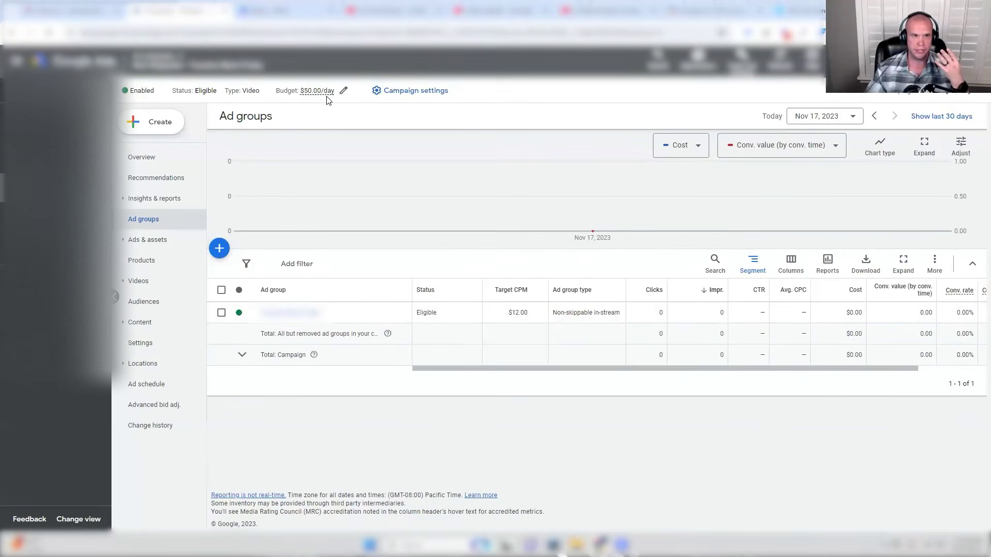
pyautogui.click(716, 11)
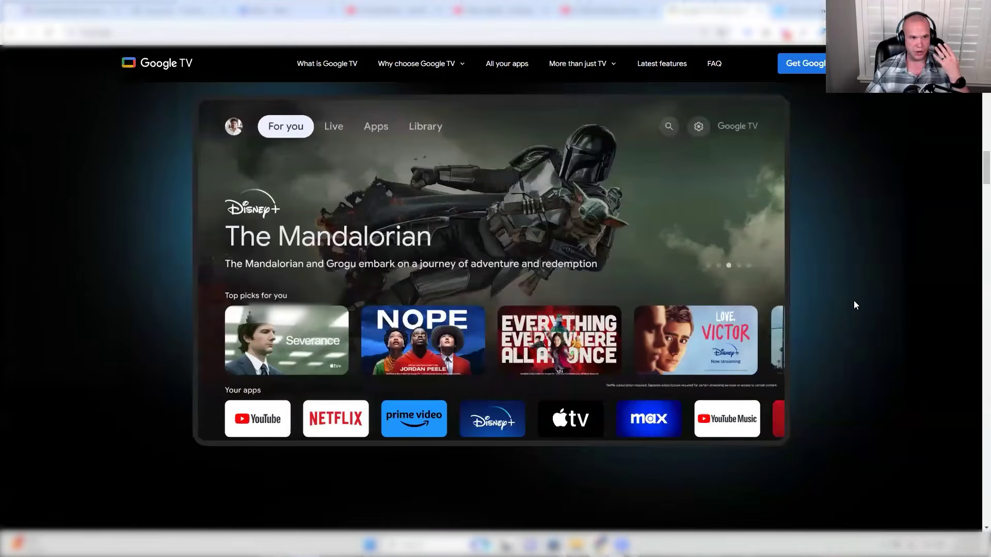